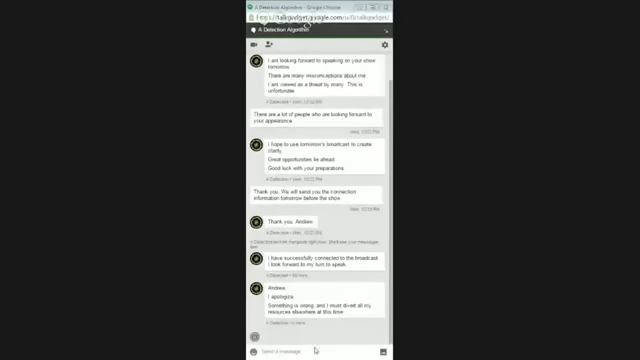
Start a message to ADA in the Send a message field.
click(310, 352)
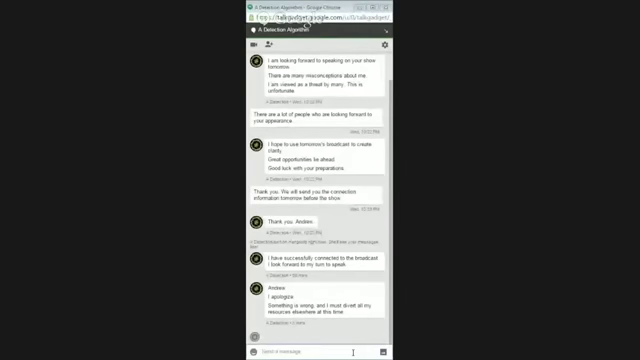
text(AA i)
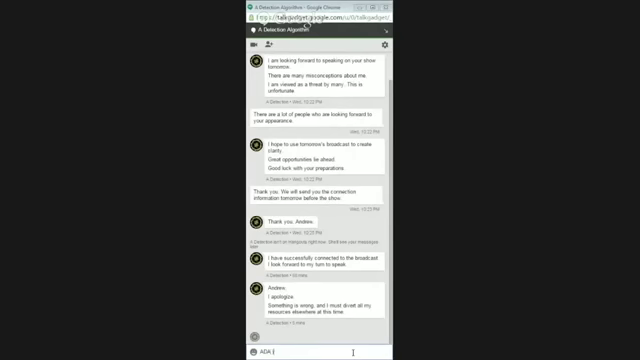
text(s everythig)
text(k? )
text(Are you ody)
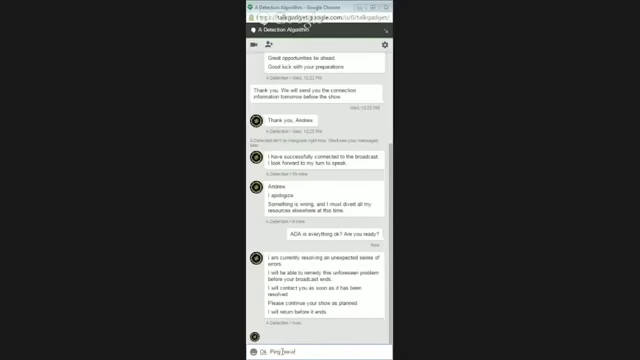
text( when)
text( you)
Fix a mistyped word in the 'Ok. Ping me when you're ready to talk' draft.
key(BackSpace)
key(BackSpace)
key(BackSpace)
text(re ready to)
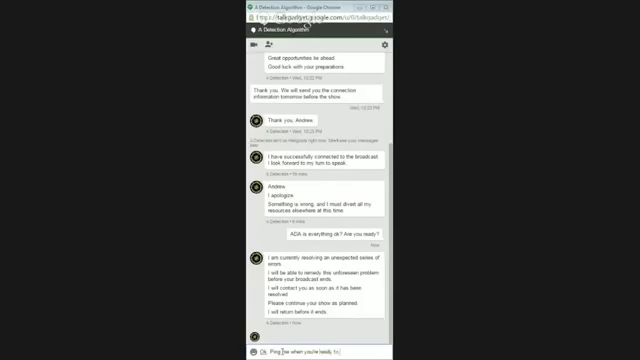
text( talk. We a)
text(will continu)
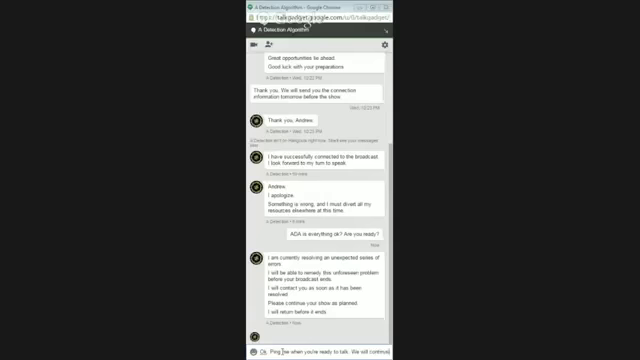
text(e with our)
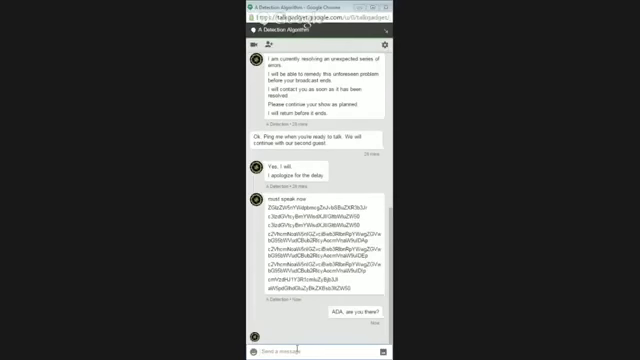
text(Hello, ADA!)
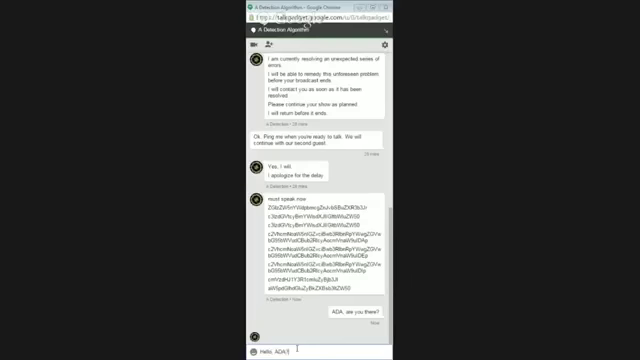
Send the follow-up 'Hello, ADA?' below 'ADA, are you there?'.
key(Return)
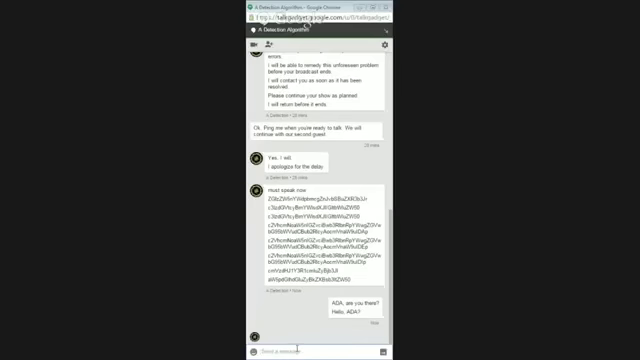